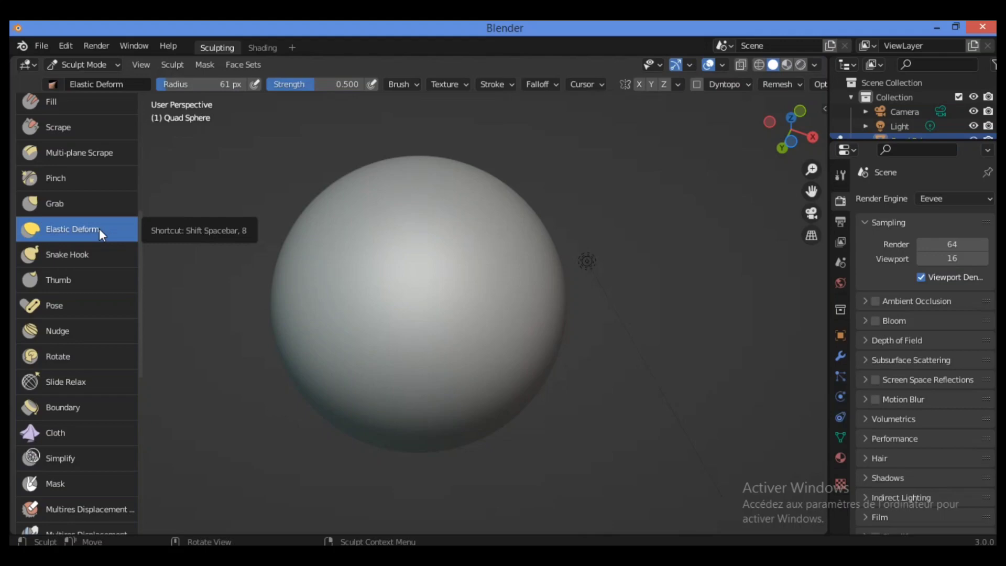
key("shift+space")
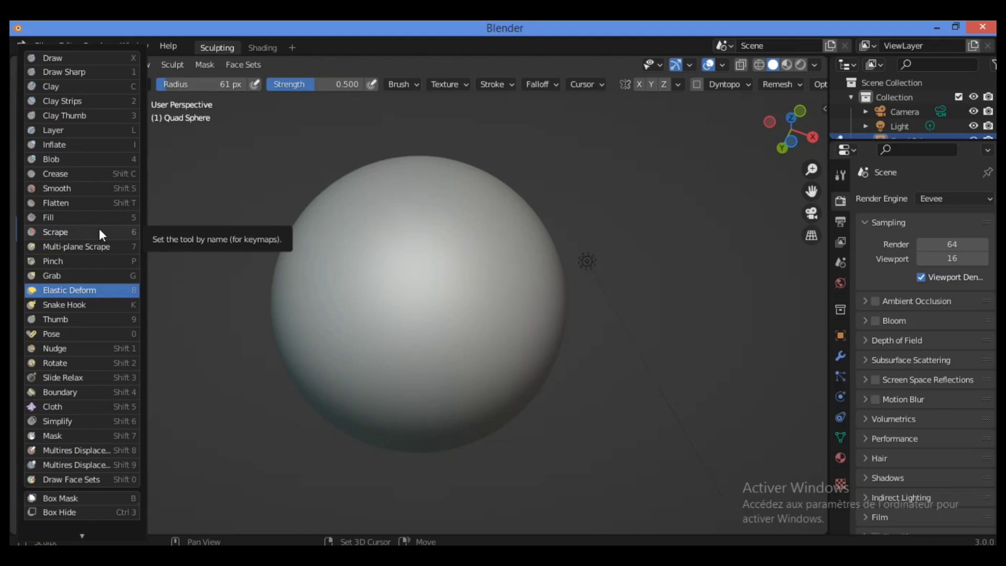
left_click(99, 230)
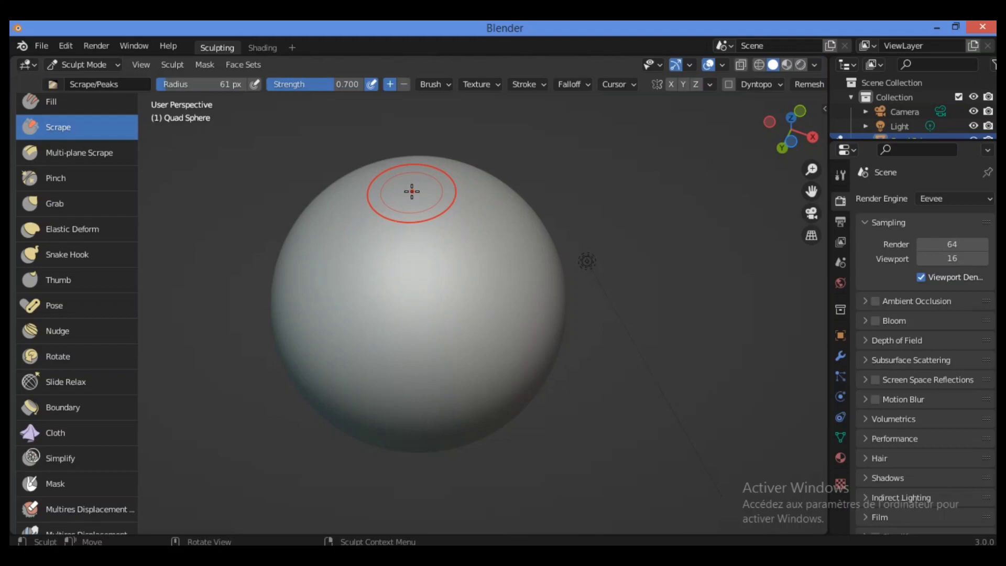
mouse_move(405, 207)
left_mouse_down()
mouse_move(423, 150)
mouse_move(413, 259)
mouse_move(442, 143)
mouse_move(420, 278)
left_mouse_up()
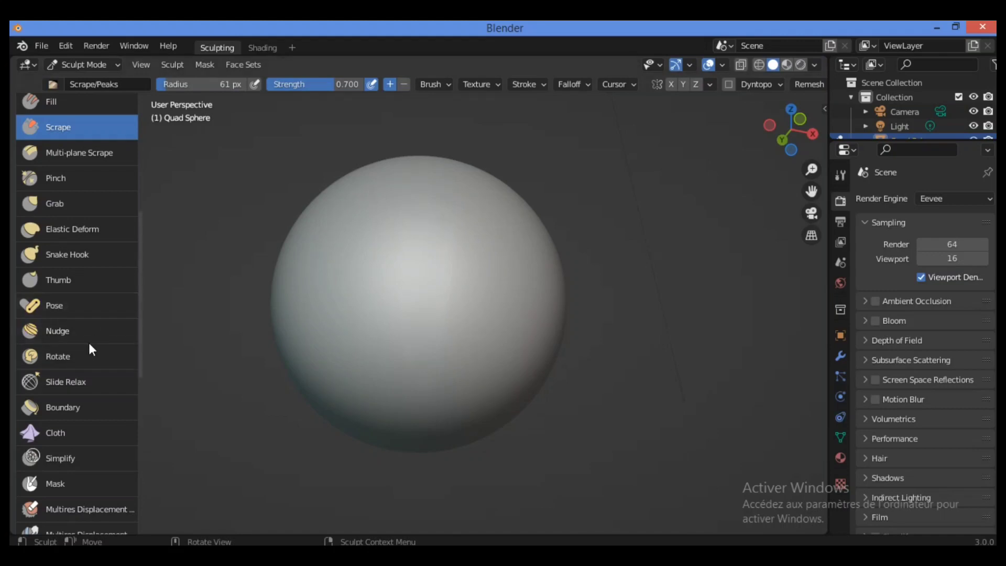
- Choose the Elastic Deform brush and pull several areas of the sphere's upper and side surfaces with freehand strokes
left_click(98, 222)
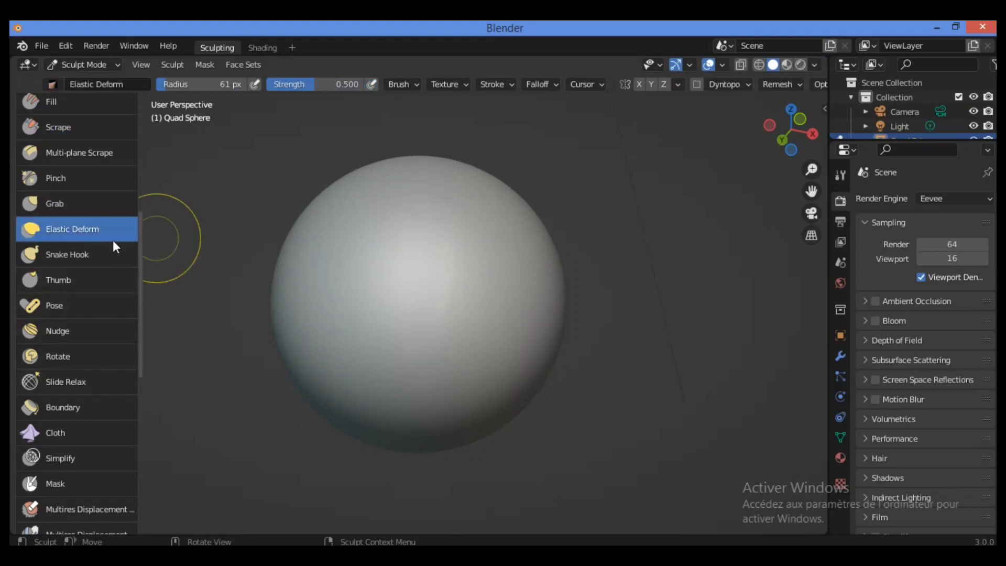
left_click_drag(443, 197, 445, 176)
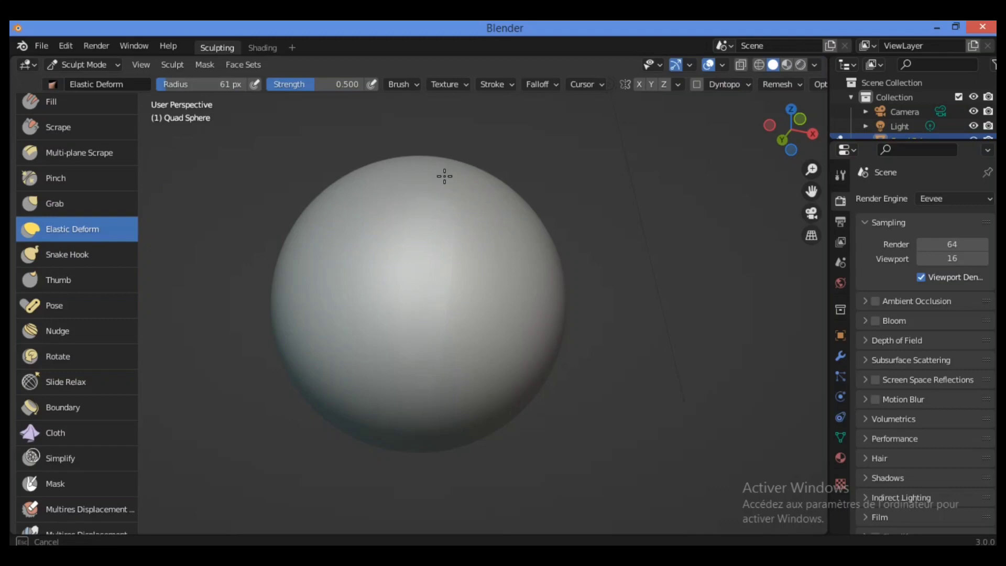
mouse_move(459, 124)
left_mouse_down()
mouse_move(475, 84)
mouse_move(440, 193)
left_mouse_up()
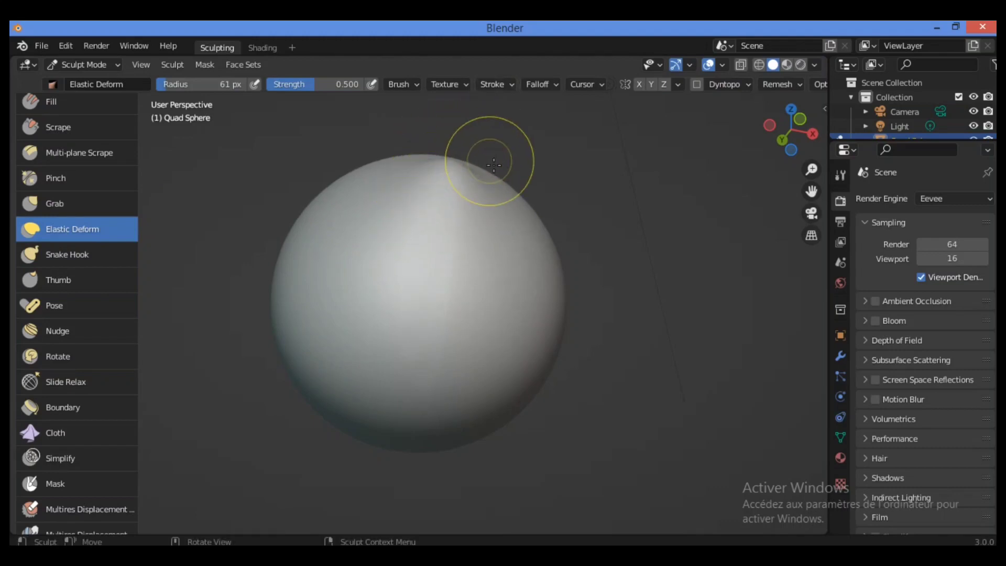
mouse_move(775, 125)
left_mouse_down()
mouse_move(581, 151)
mouse_move(781, 133)
left_mouse_up()
mouse_move(348, 236)
left_mouse_down()
mouse_move(273, 195)
mouse_move(300, 223)
mouse_move(302, 198)
mouse_move(481, 314)
mouse_move(379, 263)
mouse_move(335, 199)
mouse_move(309, 220)
mouse_move(511, 323)
left_mouse_up()
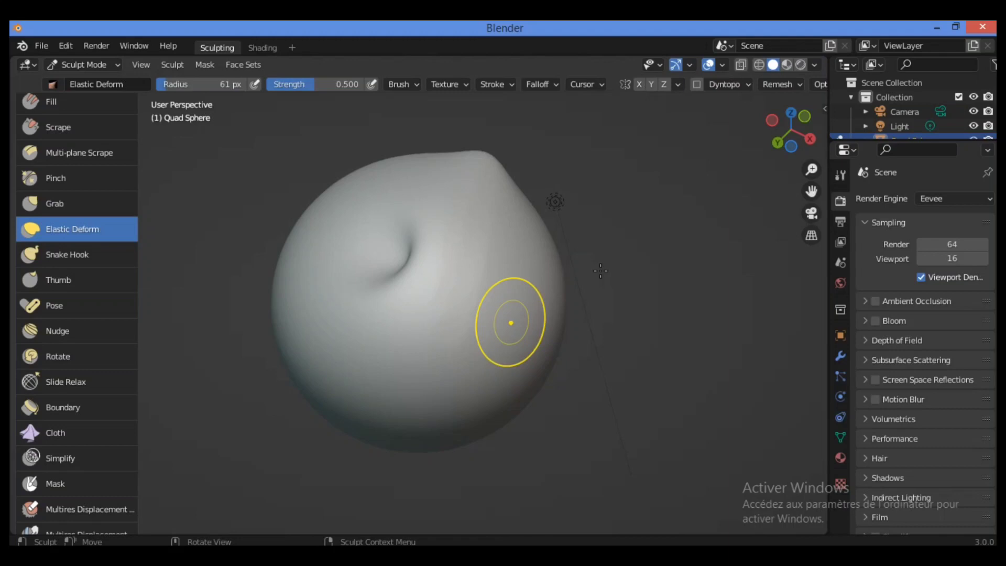
mouse_move(790, 132)
left_mouse_down()
mouse_move(770, 137)
mouse_move(784, 144)
left_mouse_up()
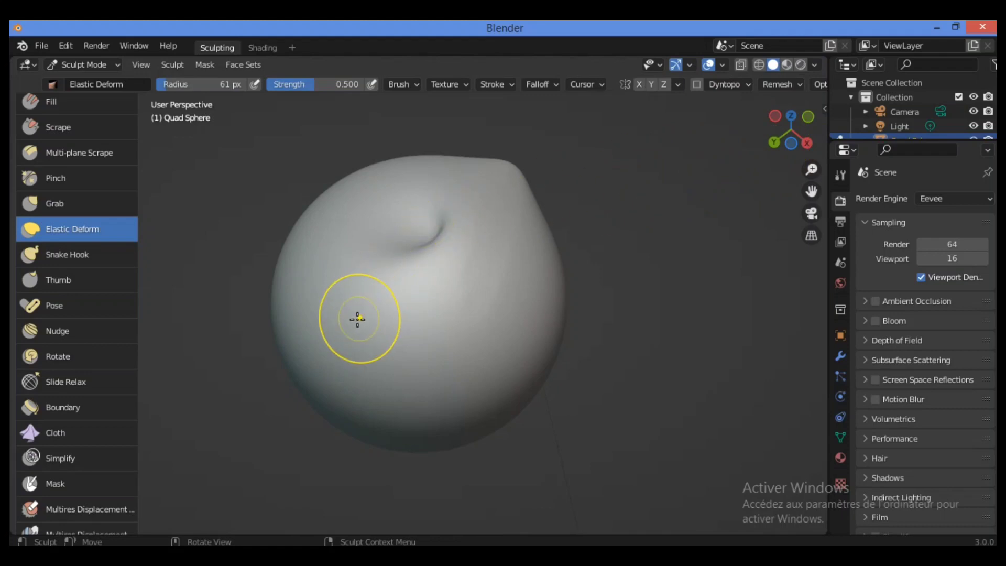
mouse_move(299, 312)
left_mouse_down()
mouse_move(324, 310)
mouse_move(171, 308)
mouse_move(190, 298)
left_mouse_up()
- Increase the Elastic Deform brush radius to 175 px and pull the upper side of the sphere
left_click_drag(797, 129, 805, 120)
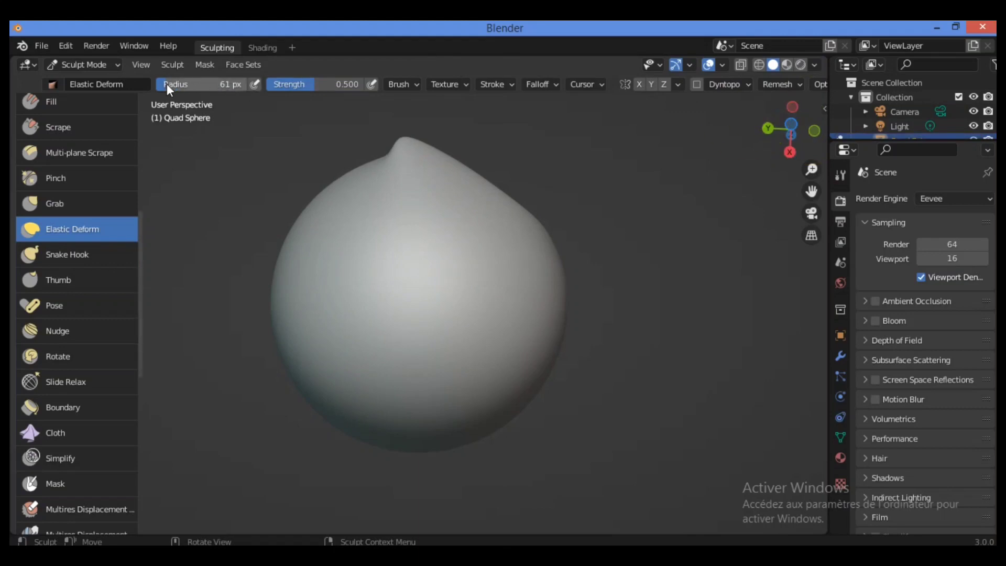
left_click_drag(166, 84, 225, 84)
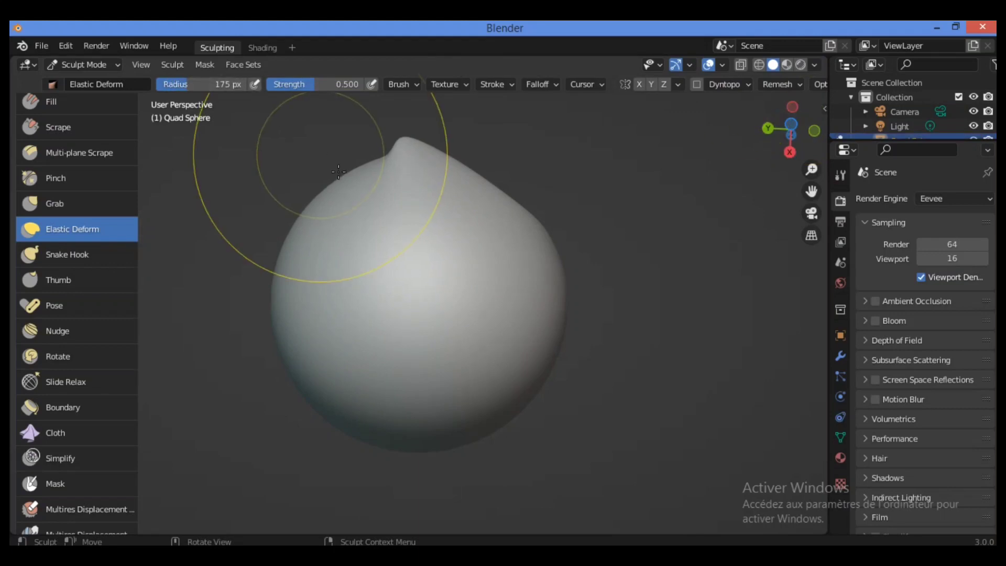
mouse_move(355, 227)
left_mouse_down()
mouse_move(189, 145)
mouse_move(543, 324)
mouse_move(363, 238)
mouse_move(122, 84)
mouse_move(428, 292)
left_mouse_up()
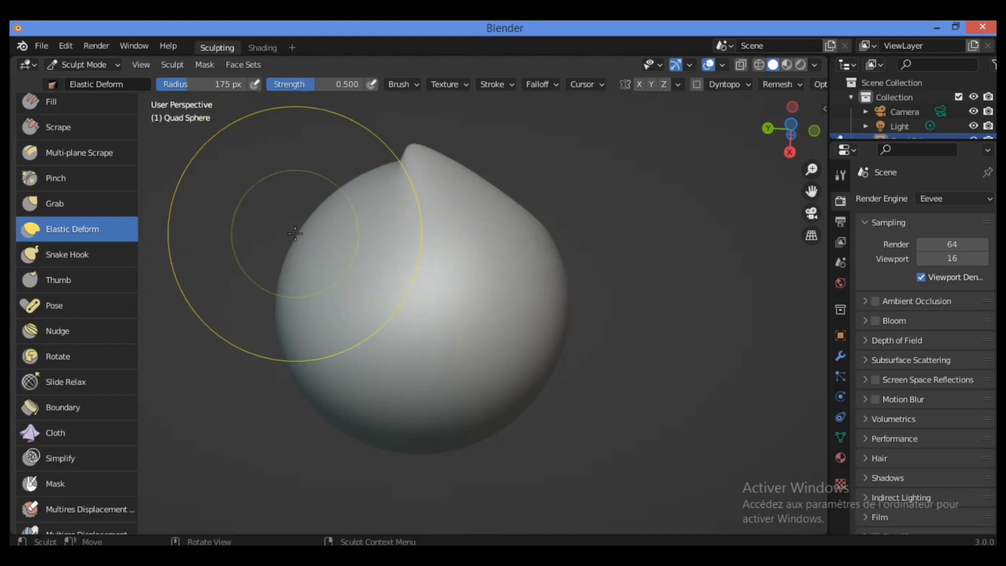
- Set the brush deformation to Grab, pull the sphere's surface, and reduce the radius to 61 px for another pull on its side
left_click(401, 85)
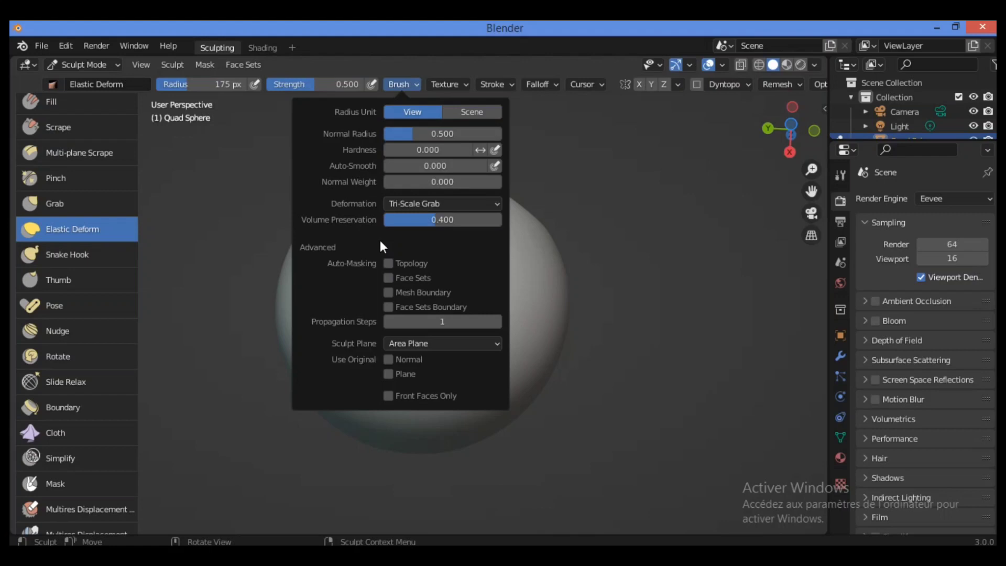
left_click(496, 205)
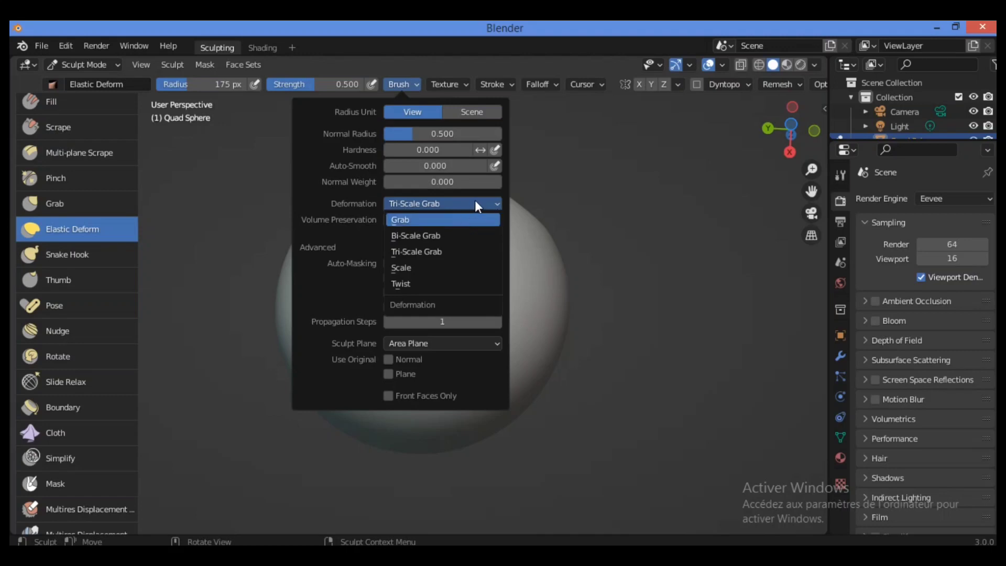
left_click(476, 204)
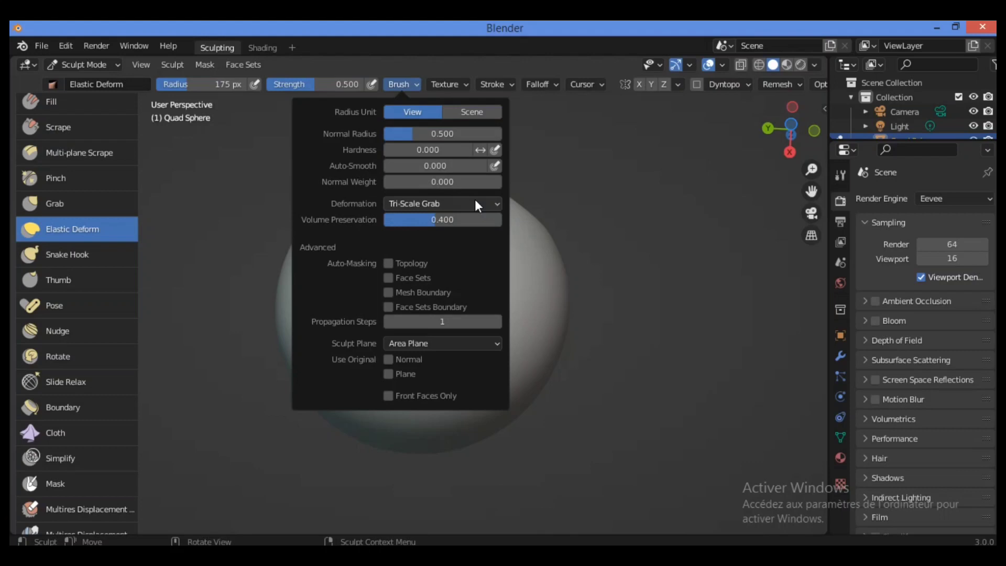
left_click(475, 199)
left_click(463, 218)
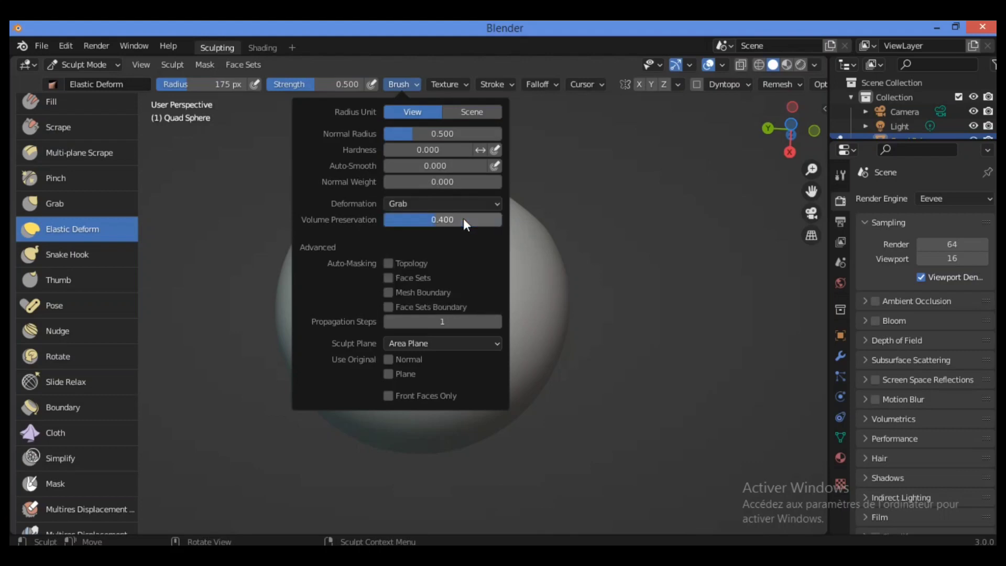
mouse_move(436, 270)
left_mouse_down()
mouse_move(378, 271)
mouse_move(361, 252)
left_mouse_up()
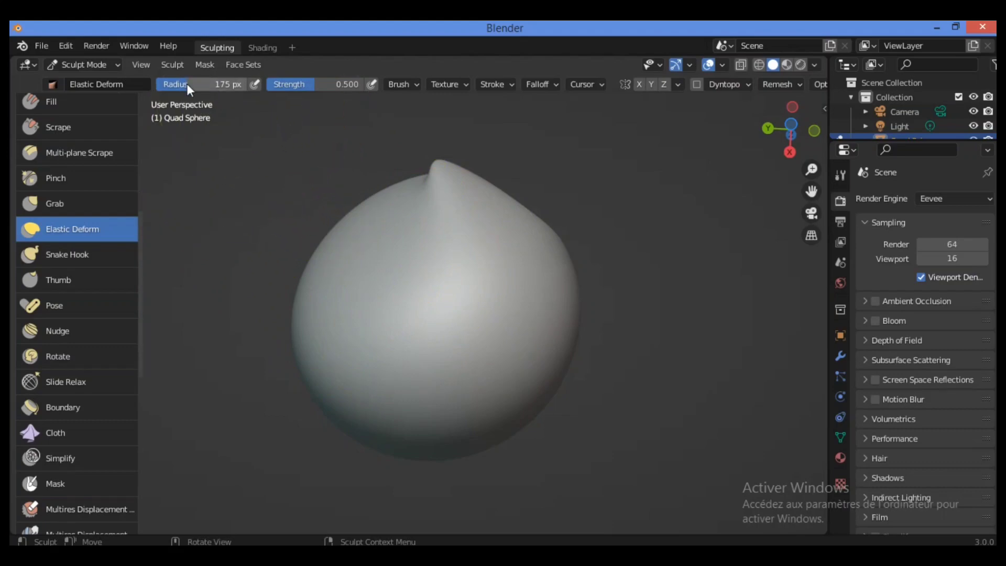
left_click_drag(187, 83, 167, 83)
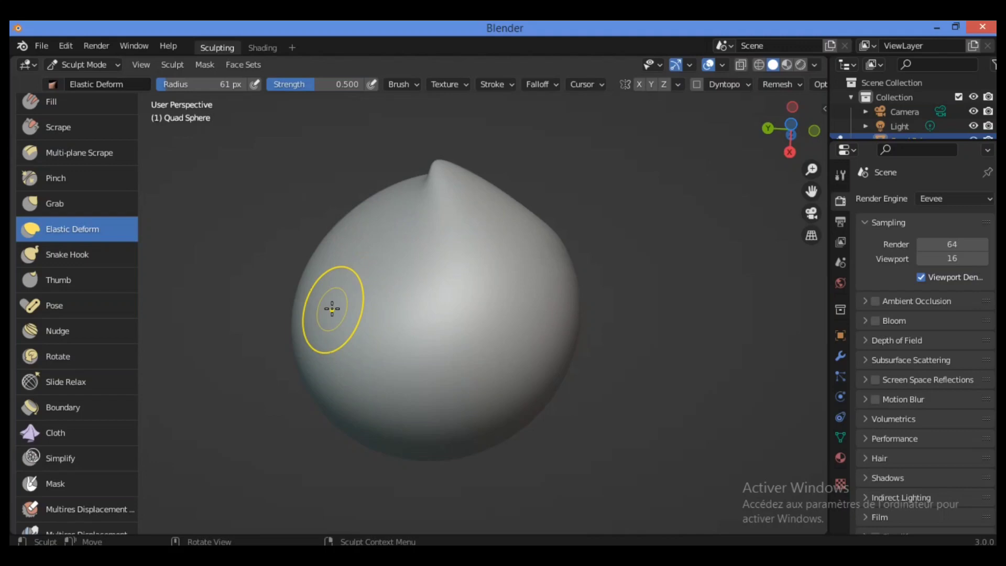
mouse_move(333, 299)
left_mouse_down()
mouse_move(257, 288)
mouse_move(454, 307)
mouse_move(294, 292)
mouse_move(382, 168)
mouse_move(408, 107)
left_mouse_up()
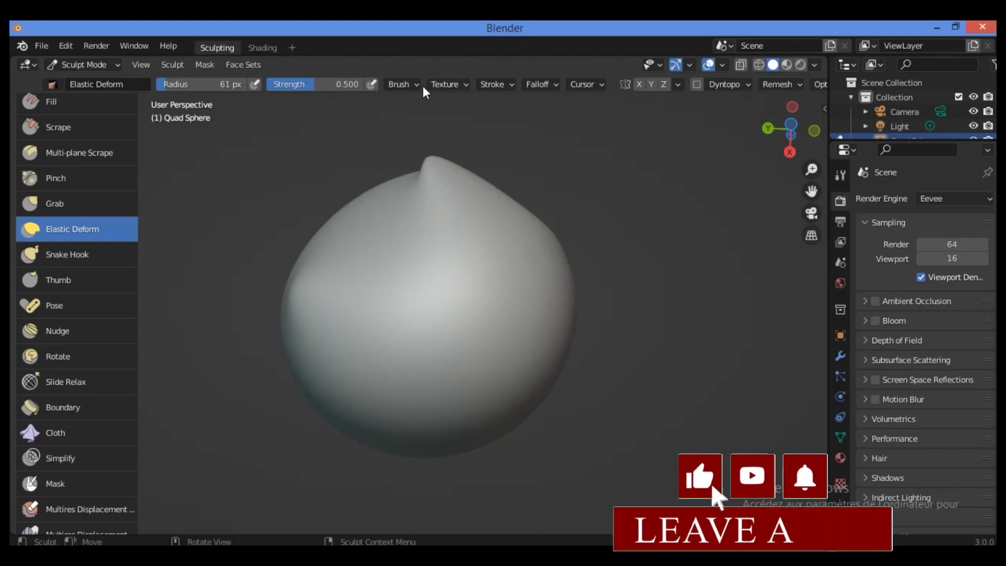
- Switch the brush deformation to Bi-Scale Grab and make a stroke on the front of the sphere
left_click(414, 86)
left_click(442, 203)
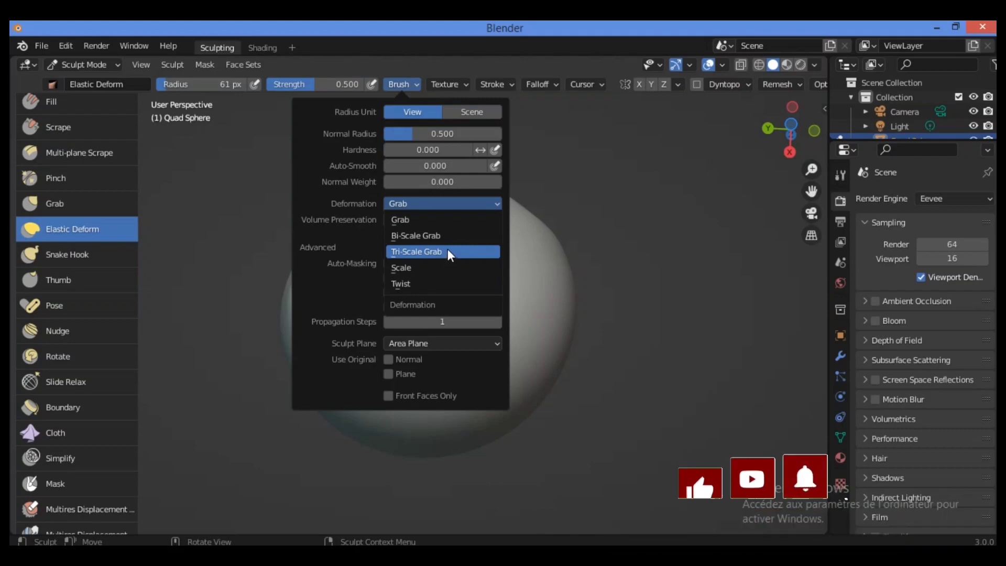
left_click(459, 234)
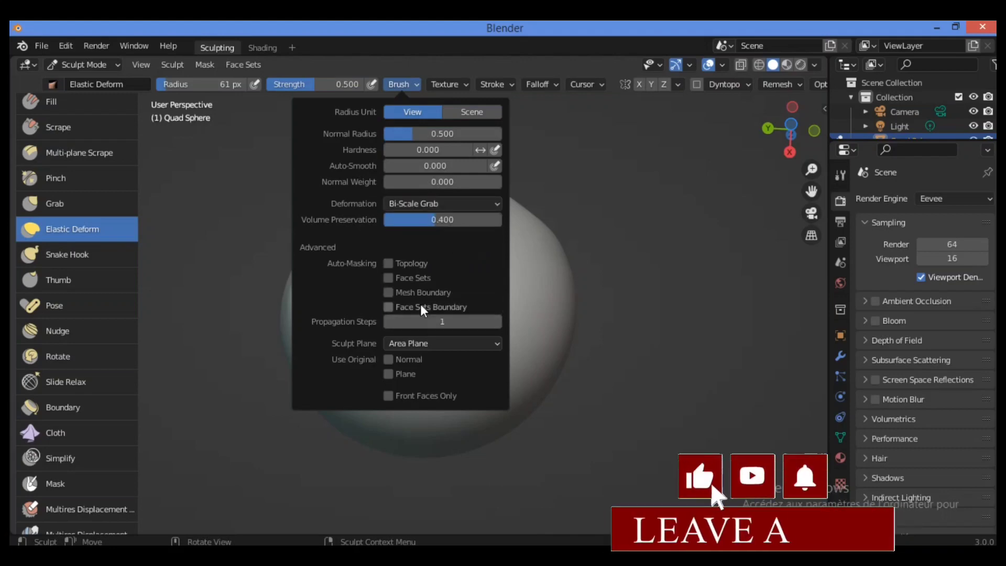
mouse_move(383, 355)
left_mouse_down()
mouse_move(241, 395)
mouse_move(491, 311)
mouse_move(347, 366)
mouse_move(387, 340)
left_mouse_up()
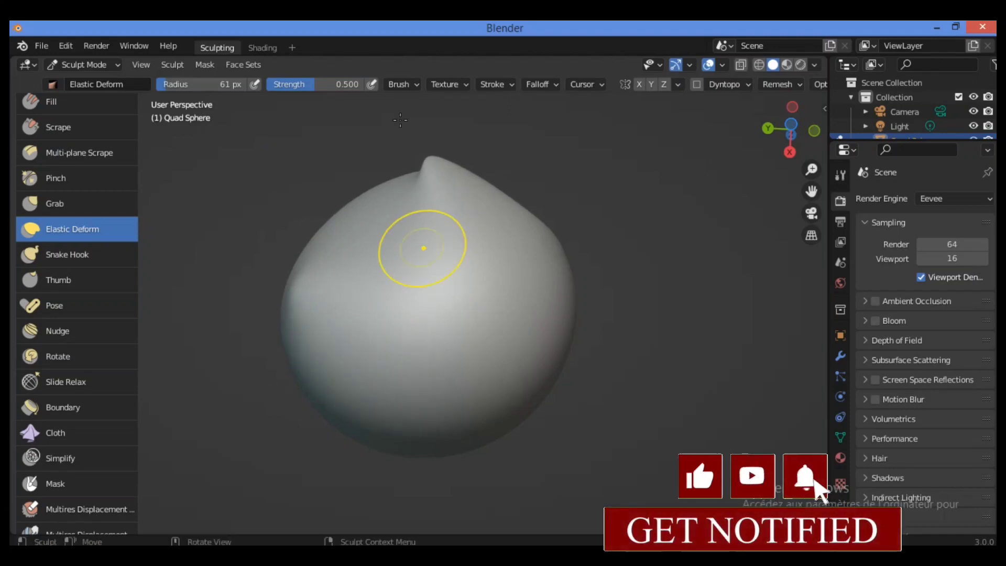
- Switch the brush deformation to Twist and twist a round patch on the right side of the sphere with repeated strokes
left_click(417, 86)
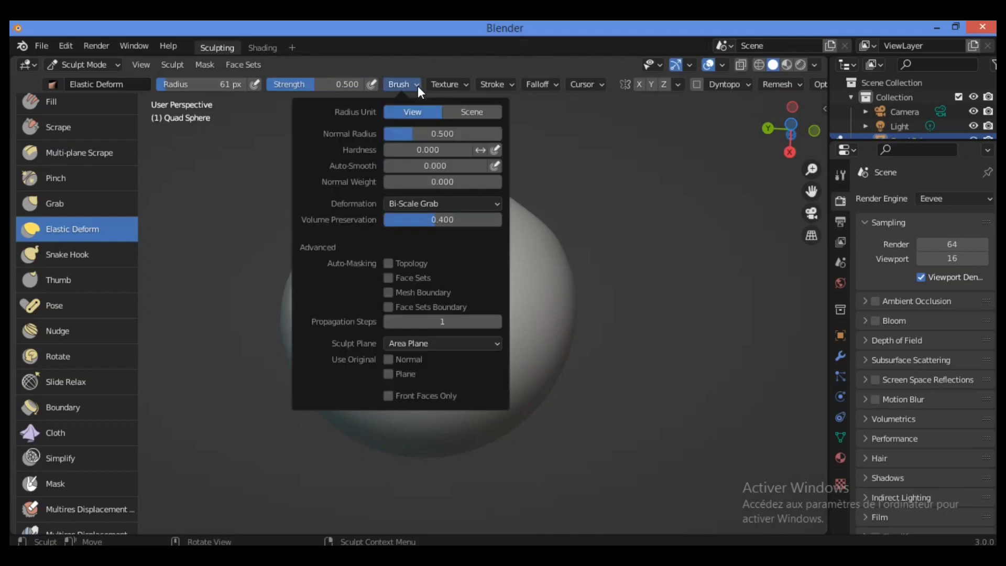
left_click(435, 203)
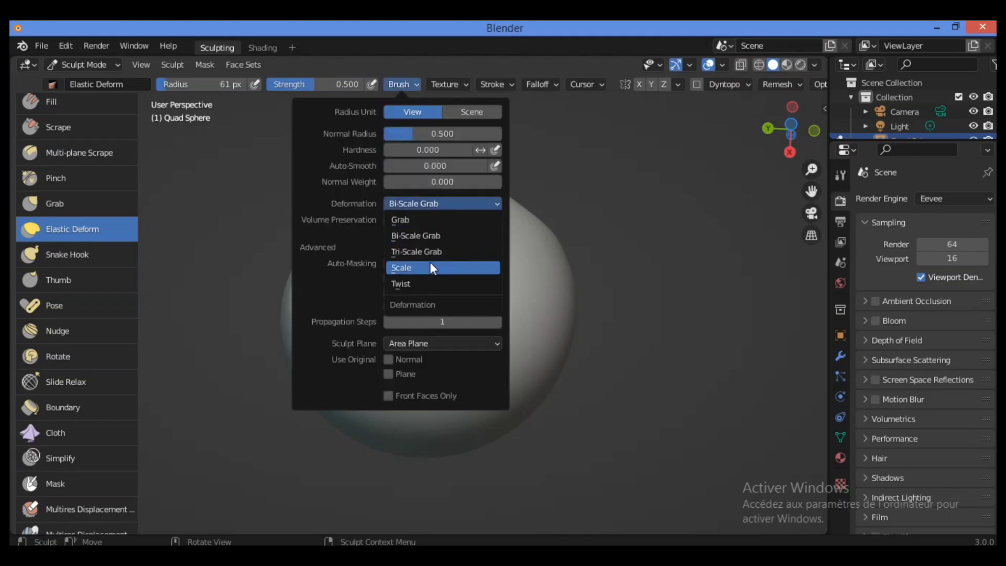
left_click(410, 283)
left_click_drag(791, 128, 790, 138)
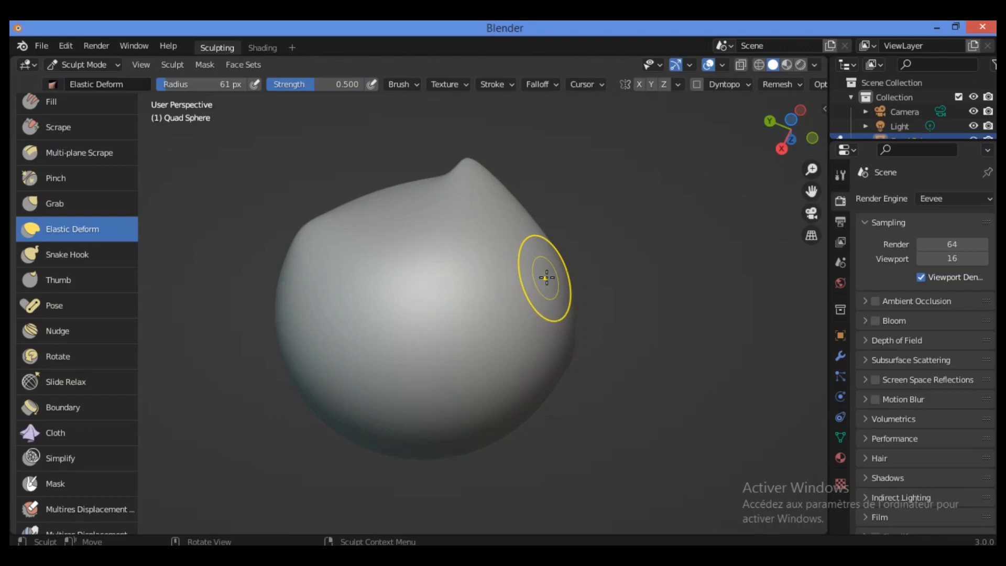
left_click_drag(545, 281, 593, 262)
mouse_move(675, 238)
left_mouse_down()
mouse_move(615, 277)
mouse_move(542, 301)
mouse_move(489, 287)
mouse_move(459, 253)
mouse_move(535, 269)
left_mouse_up()
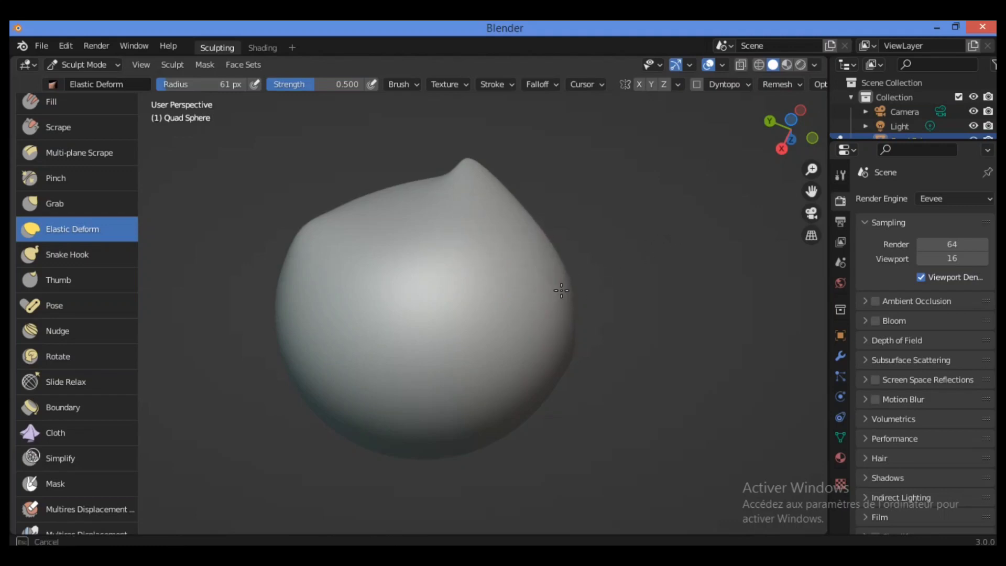
mouse_move(642, 283)
left_mouse_down()
mouse_move(679, 230)
mouse_move(685, 172)
left_mouse_up()
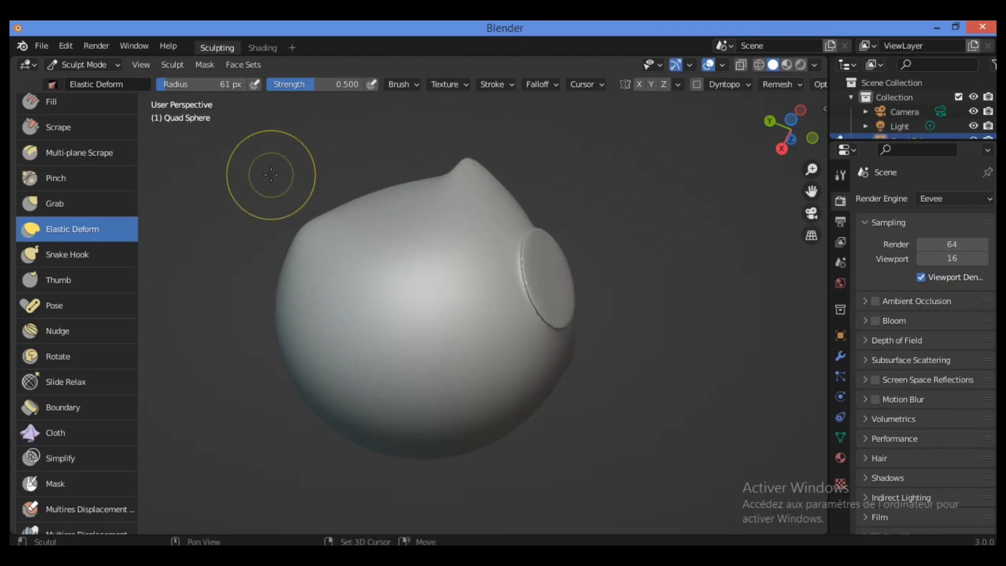
- Keep the Twist deformation, set Volume Preservation to 0.515 and twist a round patch on the sphere's upper front
left_click(407, 84)
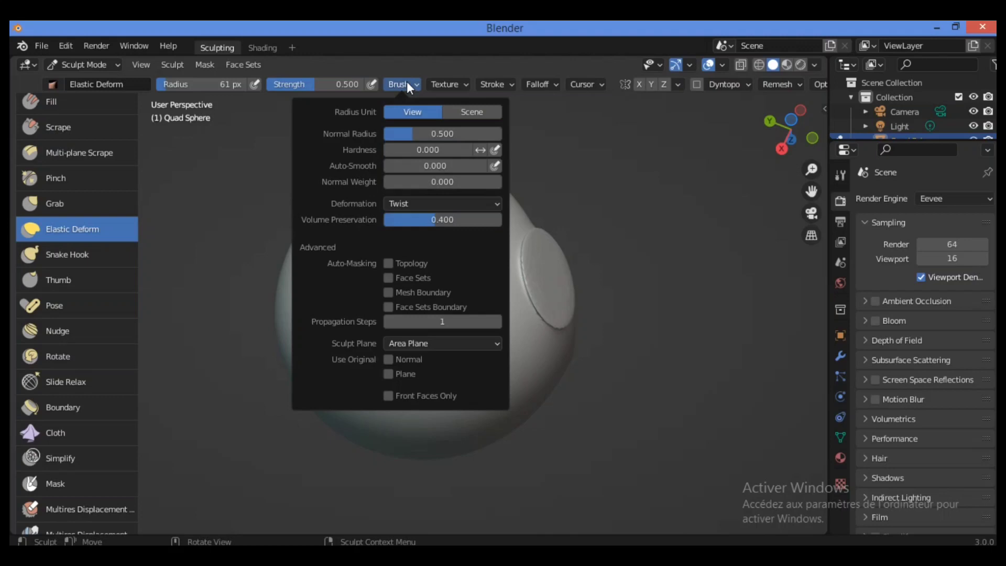
left_click(454, 204)
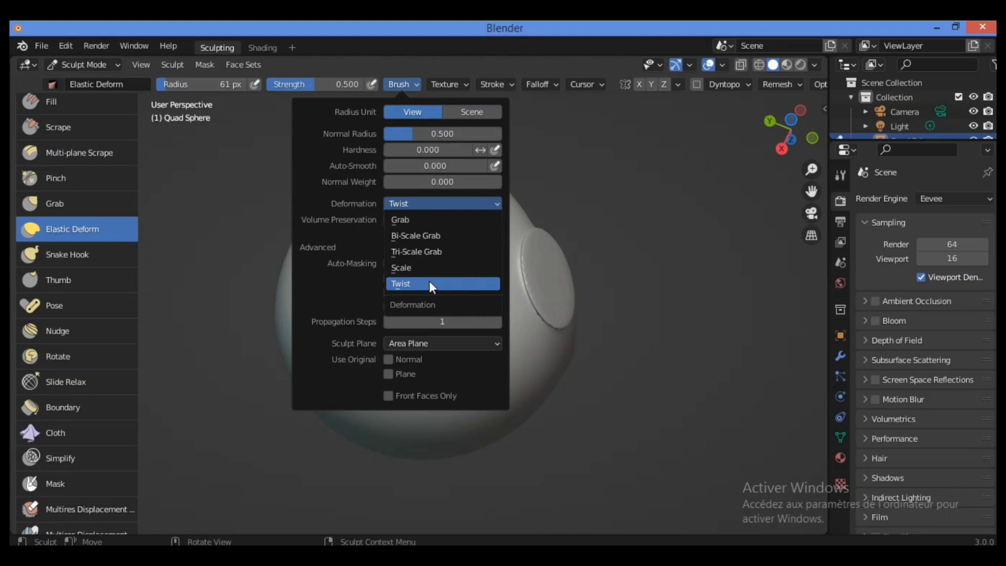
left_click(429, 283)
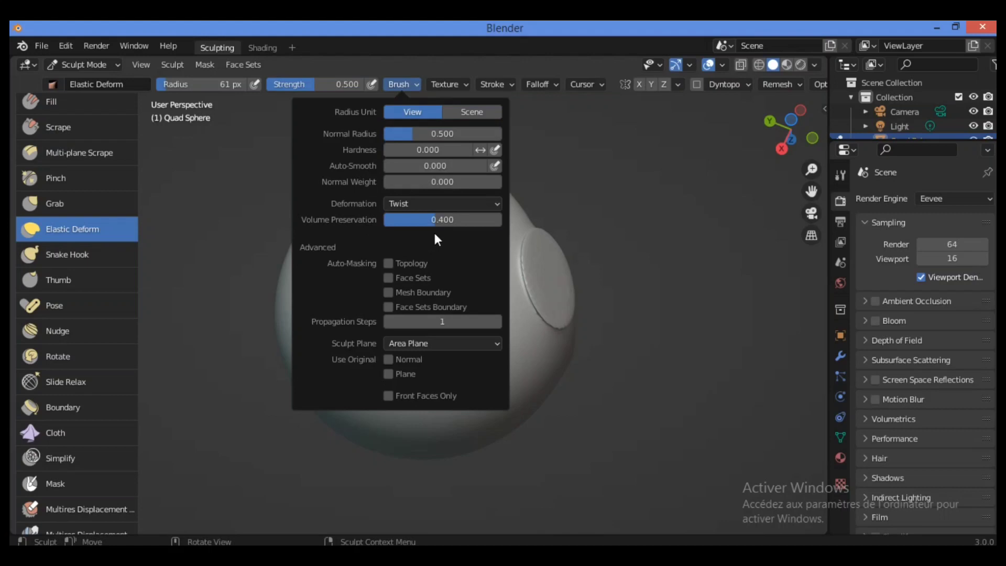
mouse_move(430, 221)
left_mouse_down()
mouse_move(454, 224)
mouse_move(437, 236)
mouse_move(434, 263)
mouse_move(449, 249)
mouse_move(393, 339)
left_mouse_up()
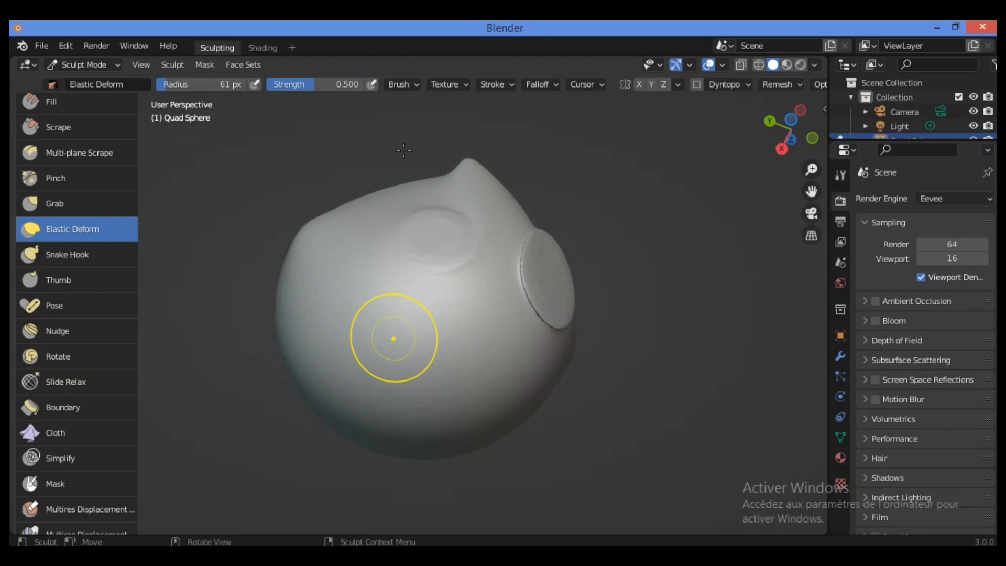
- Set the brush deformation back to Grab and pull the lower right part of the sphere
left_click(411, 85)
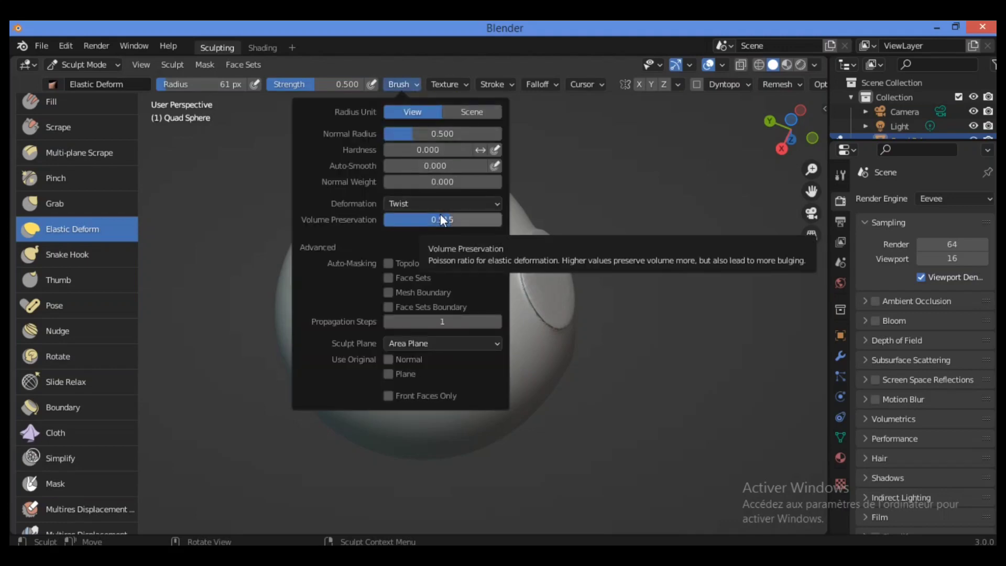
left_click(466, 205)
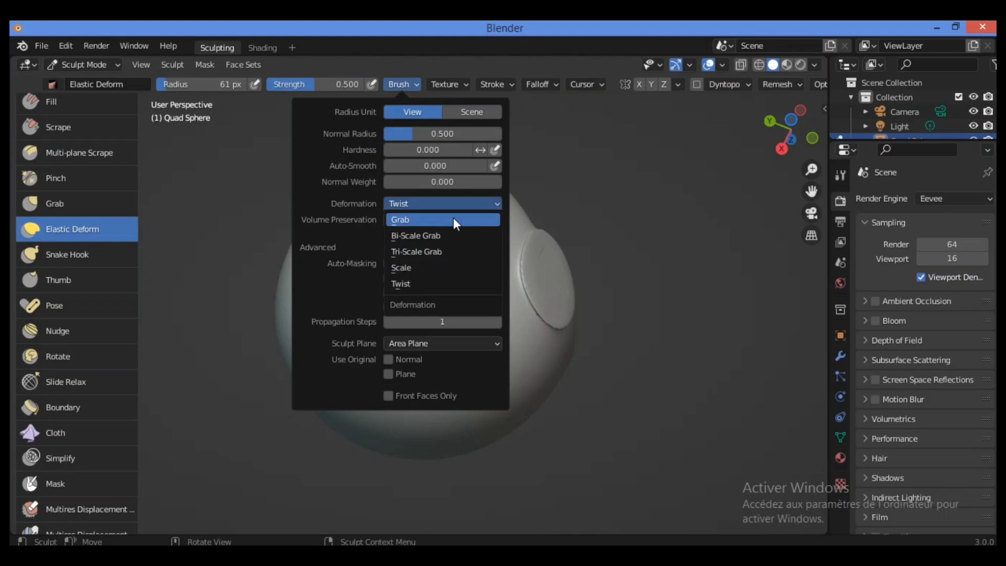
left_click(455, 216)
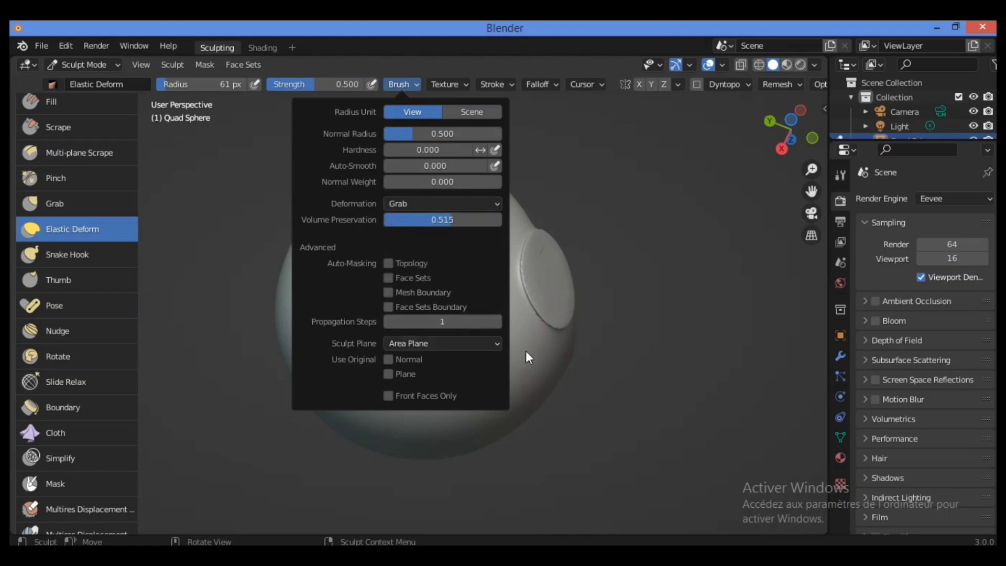
mouse_move(523, 404)
left_mouse_down()
mouse_move(436, 382)
mouse_move(398, 411)
mouse_move(332, 420)
mouse_move(293, 404)
mouse_move(511, 368)
mouse_move(483, 337)
left_mouse_up()
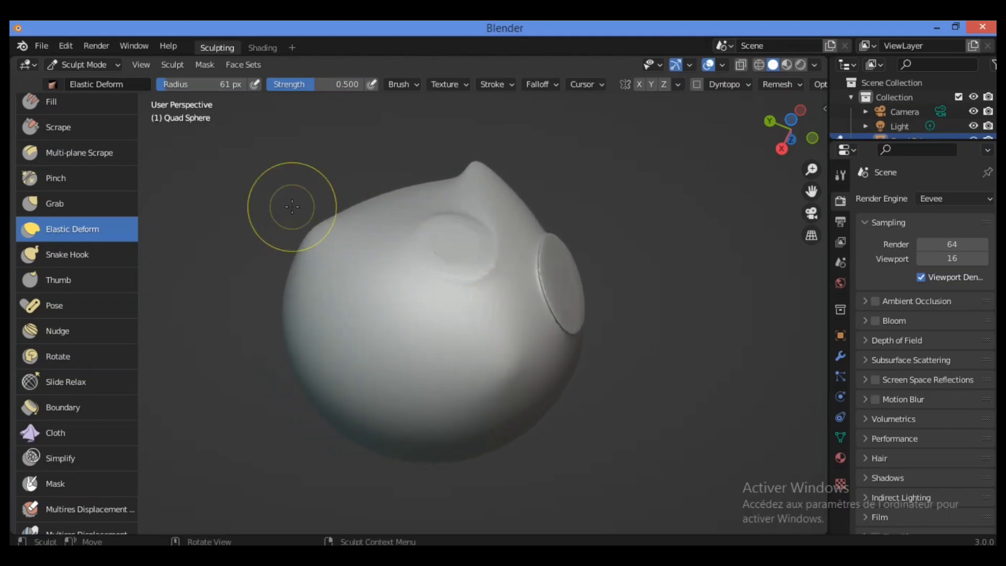